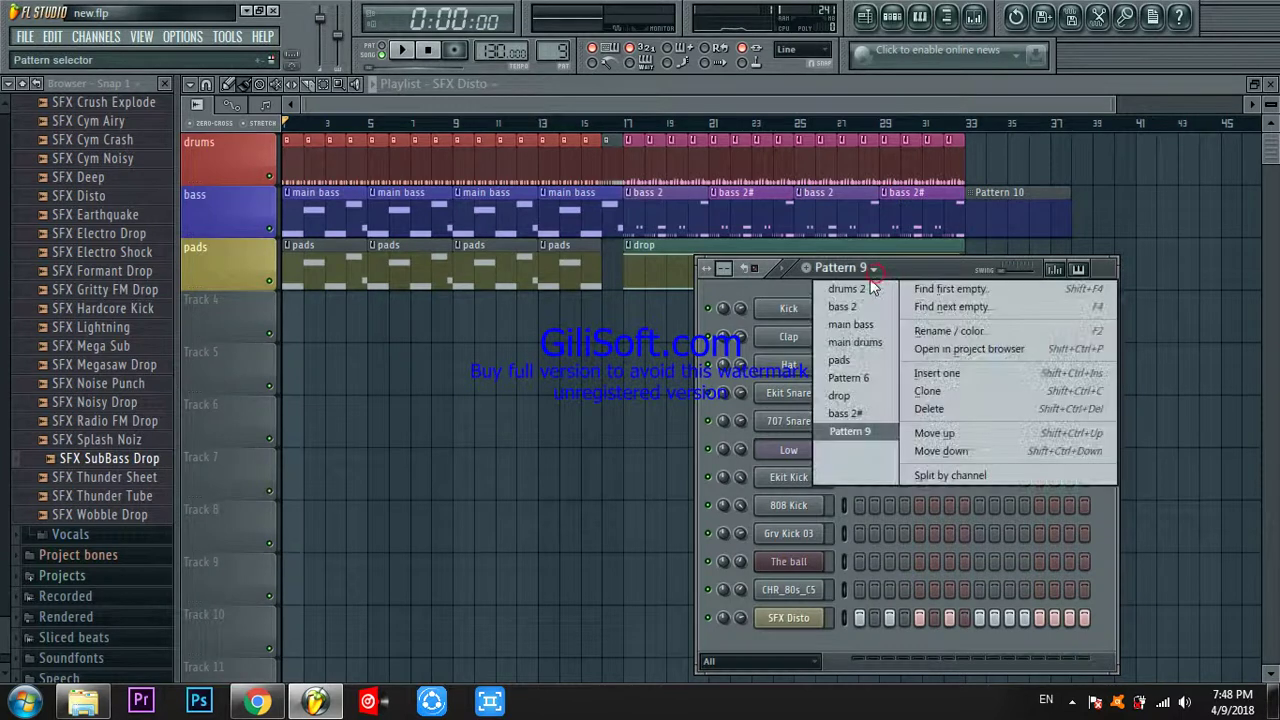
Switch to the drums 2 pattern and listen to its Kick channel soloed
{"action": "left_click", "coordinate": [869, 290]}
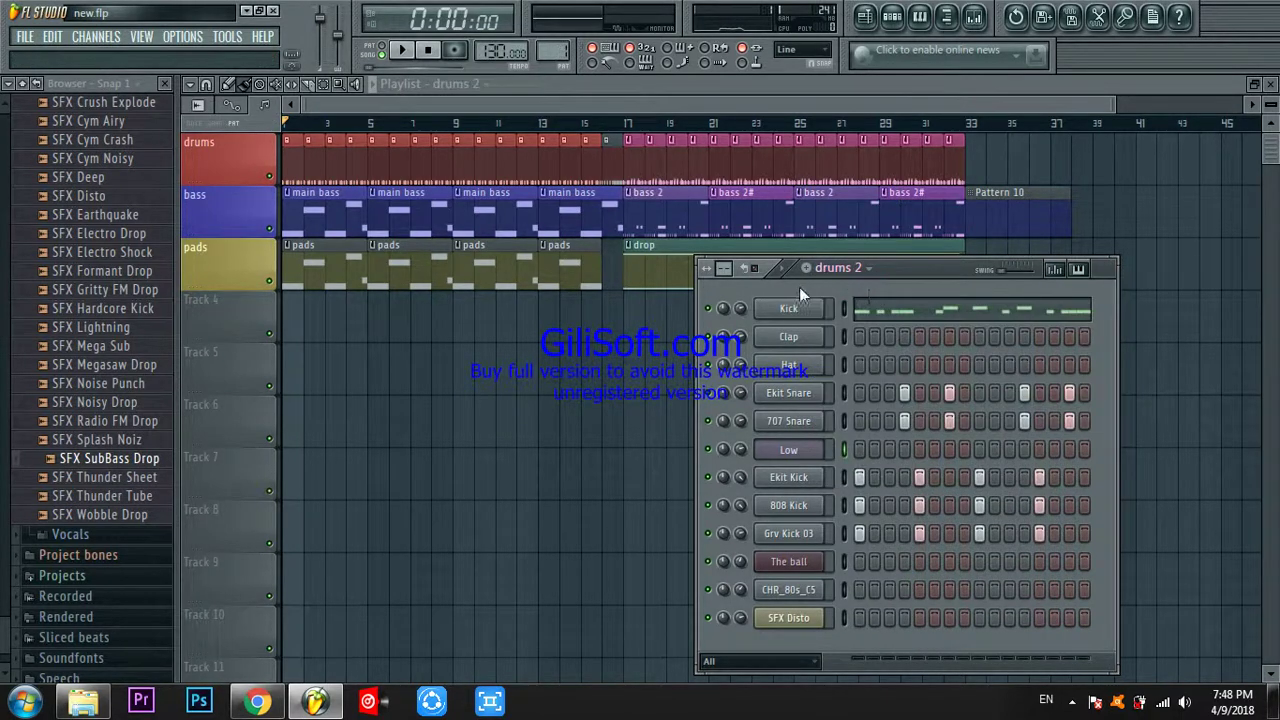
{"action": "right_click", "coordinate": [711, 311]}
{"action": "key", "text": "Escape"}
{"action": "key", "text": "space"}
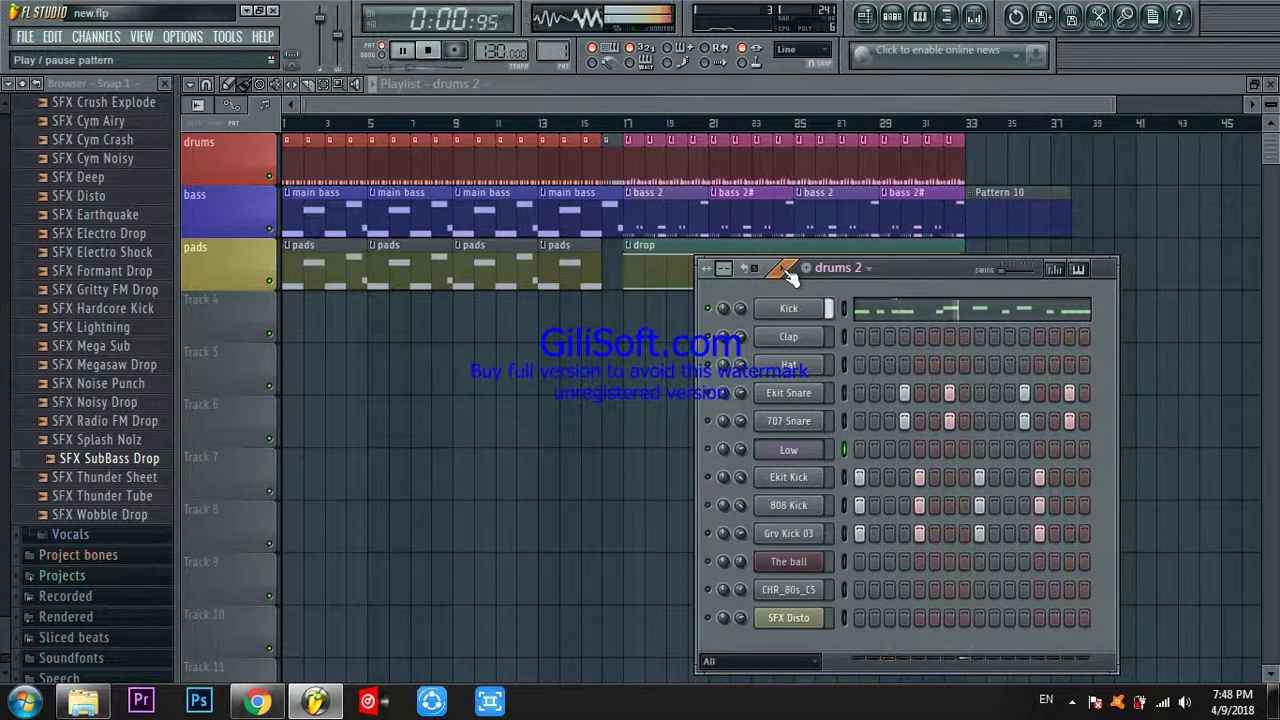
{"action": "key", "text": "space"}
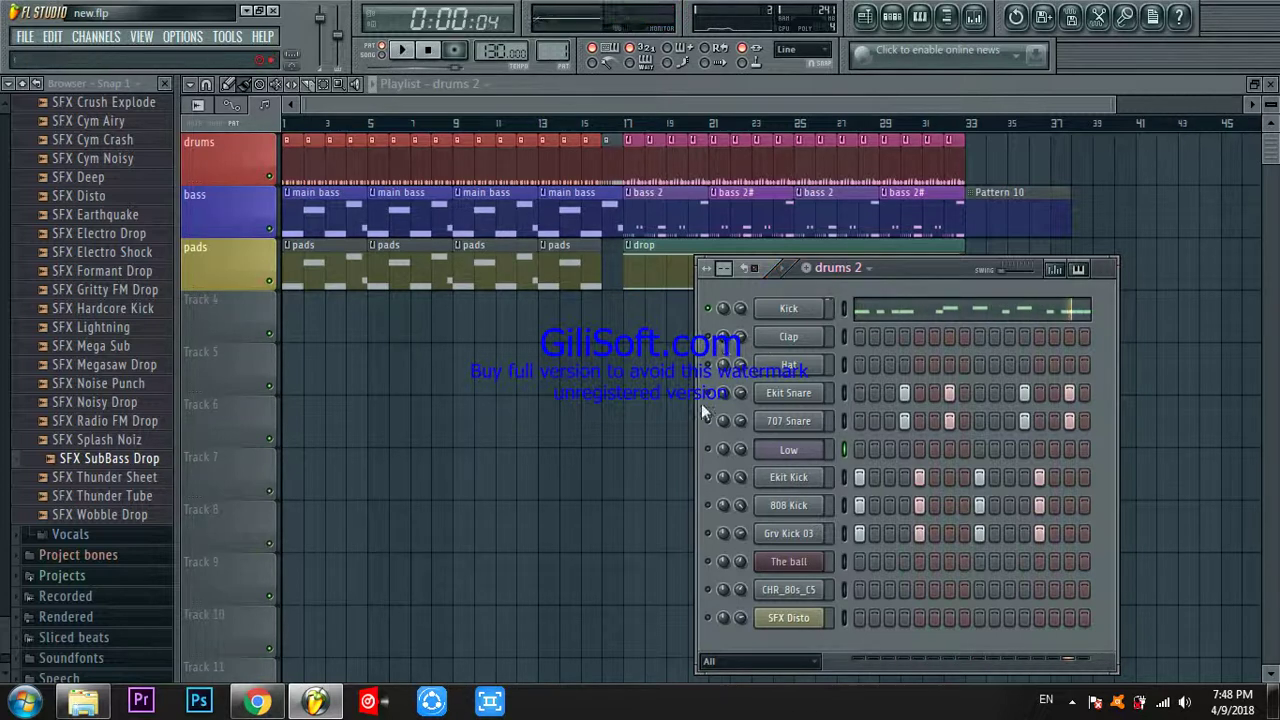
Re-enable all channels and play the complete drums 2 pattern
{"action": "right_click", "coordinate": [710, 310]}
{"action": "left_click", "coordinate": [733, 320]}
{"action": "key", "text": "space"}
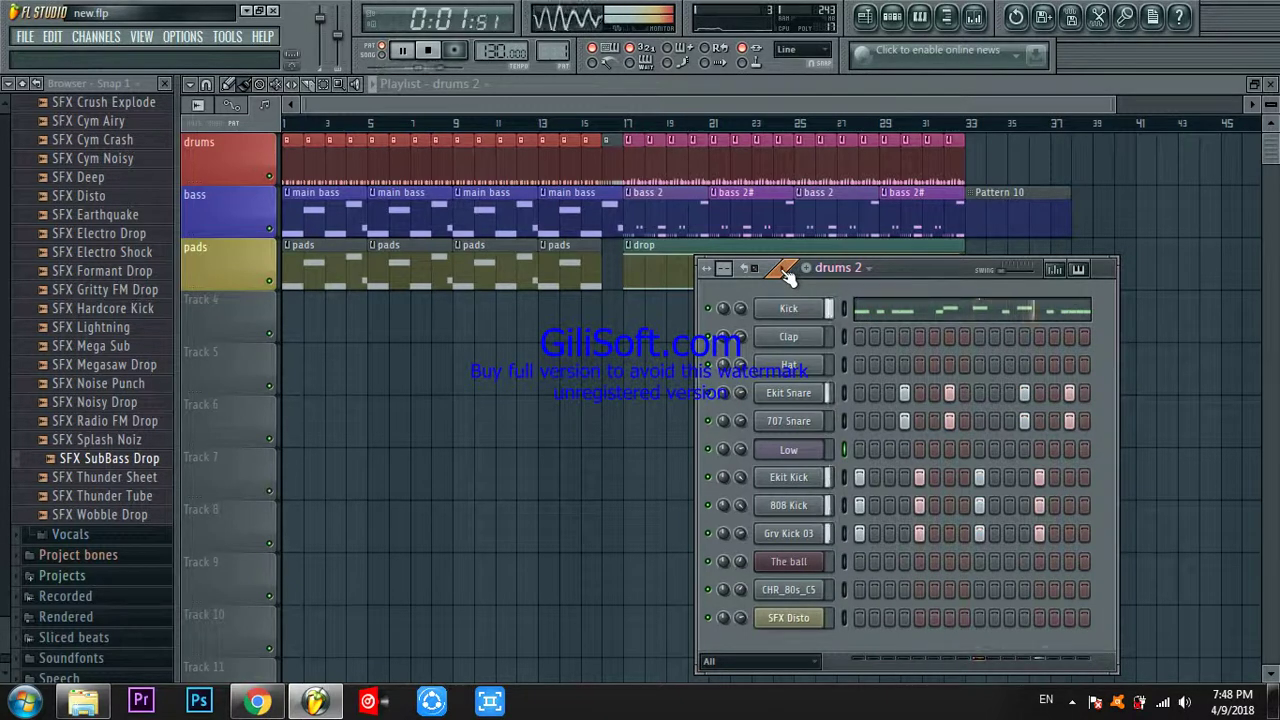
Switch to the bass 2 pattern, play it through and stop playback
{"action": "left_click", "coordinate": [869, 270]}
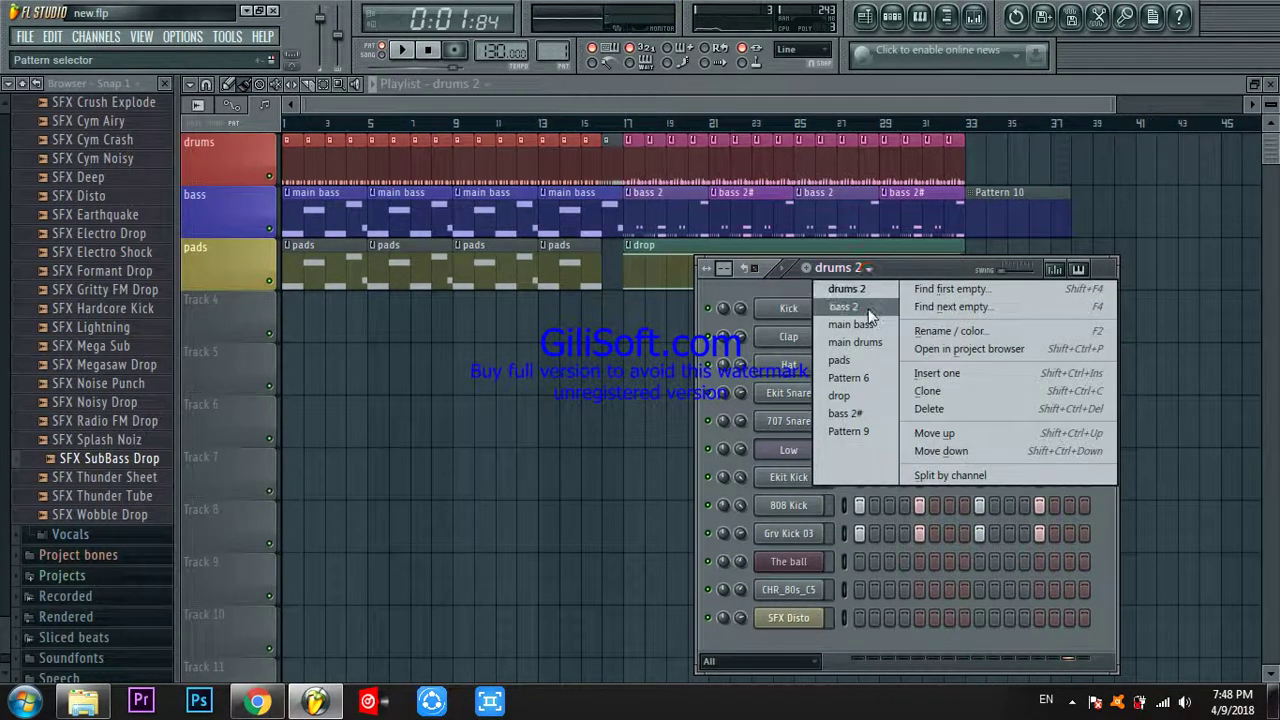
{"action": "left_click", "coordinate": [843, 306]}
{"action": "key", "text": "space"}
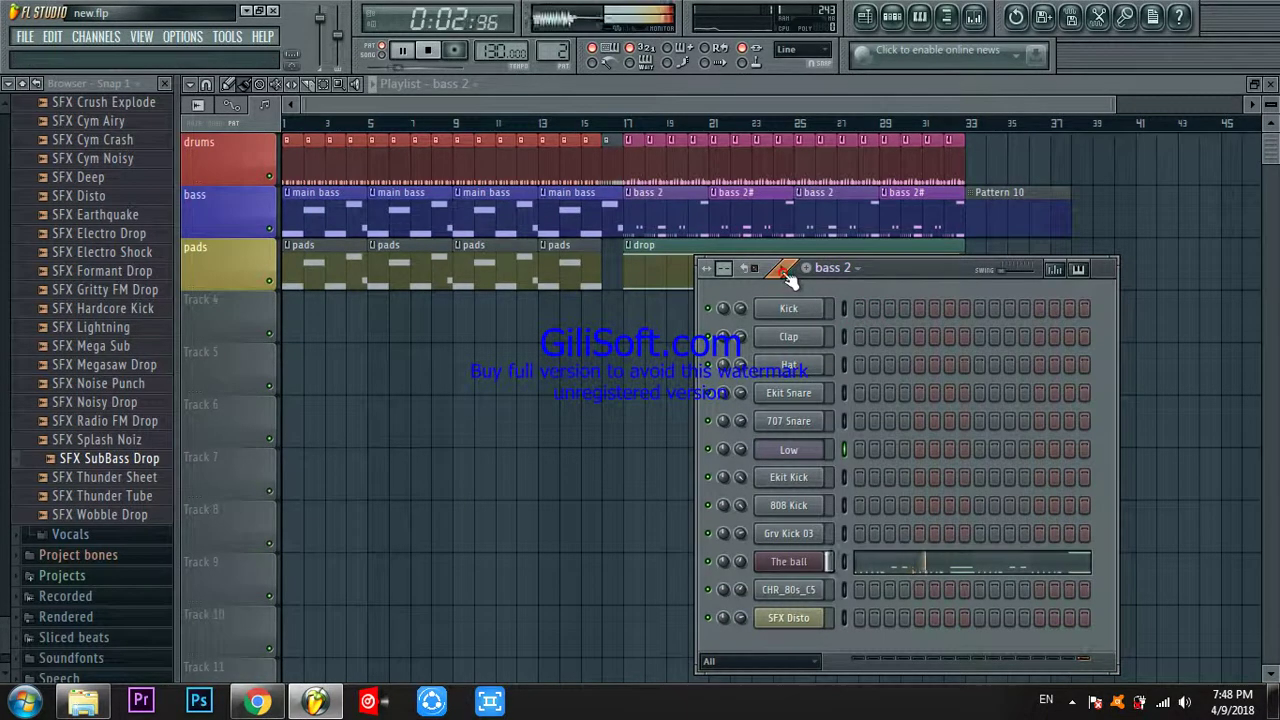
{"action": "key", "text": "space"}
{"action": "key", "text": "space"}
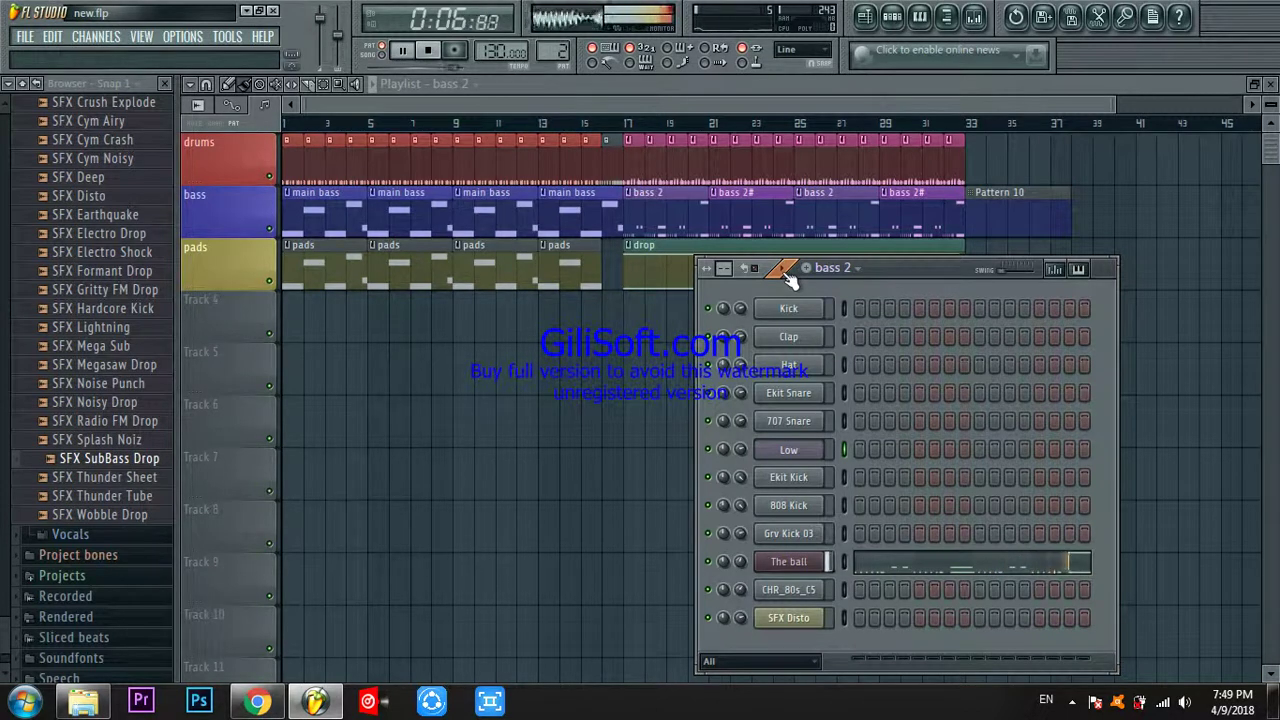
{"action": "key", "text": "space"}
Switch to the main bass pattern, play it through and stop playback
{"action": "left_click", "coordinate": [830, 268]}
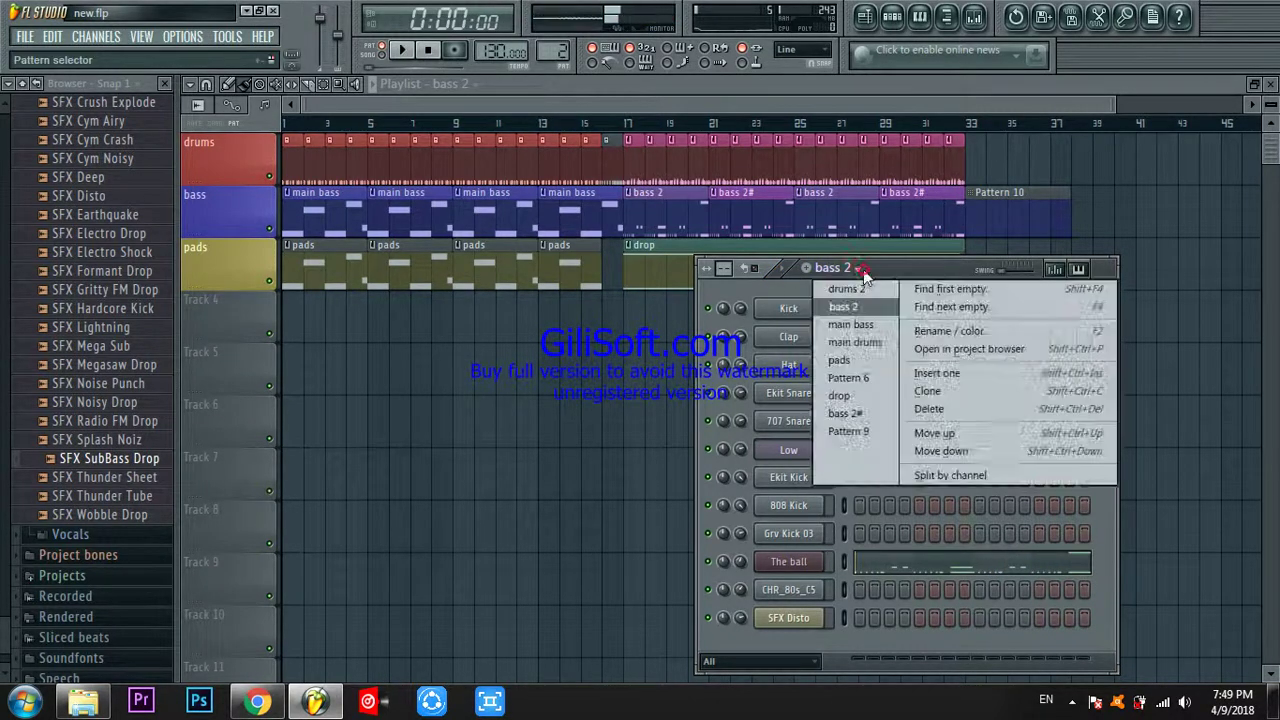
{"action": "left_click", "coordinate": [868, 328]}
{"action": "key", "text": "space"}
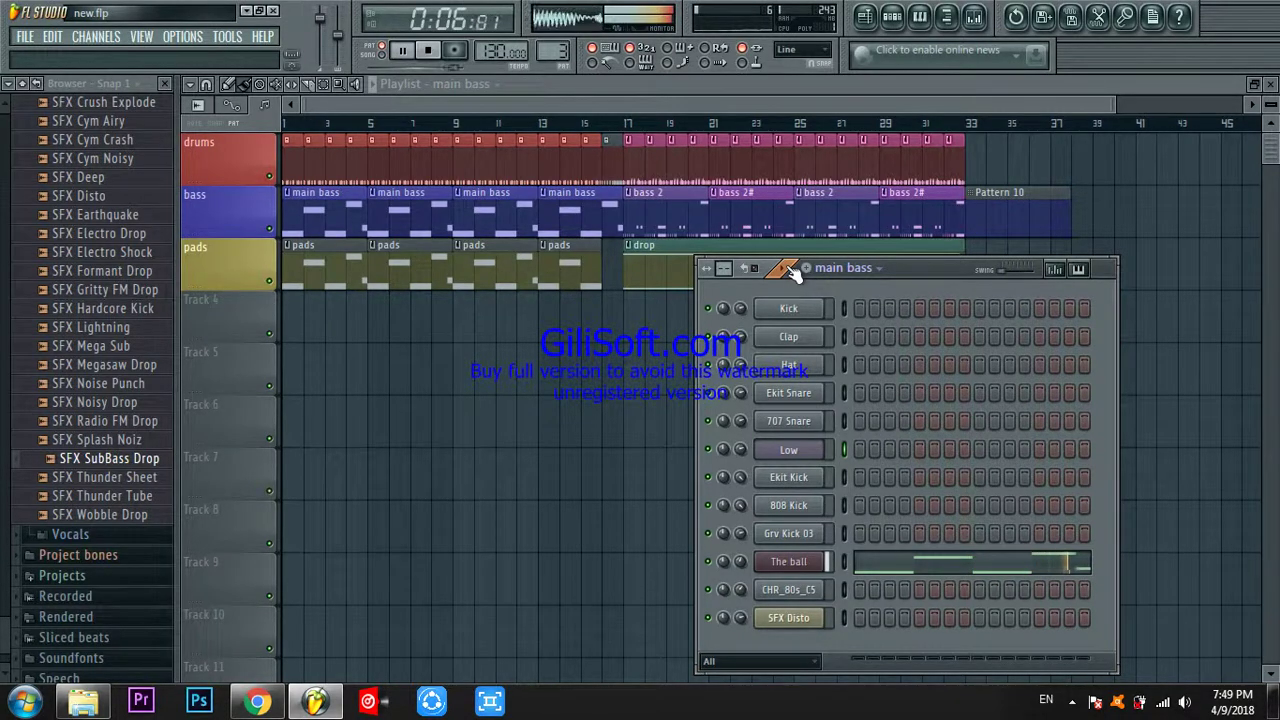
{"action": "key", "text": "space"}
Switch to the main drums pattern, listen to it and stop playback
{"action": "left_click", "coordinate": [877, 269]}
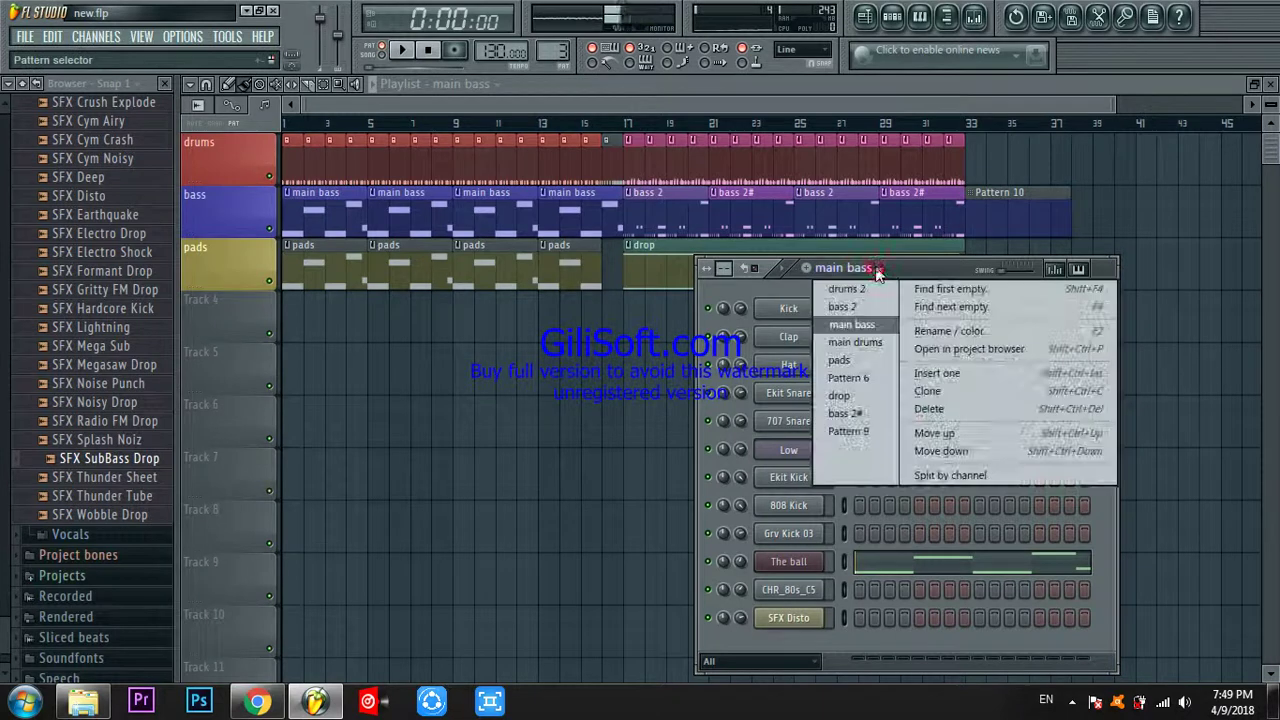
{"action": "left_click", "coordinate": [866, 340]}
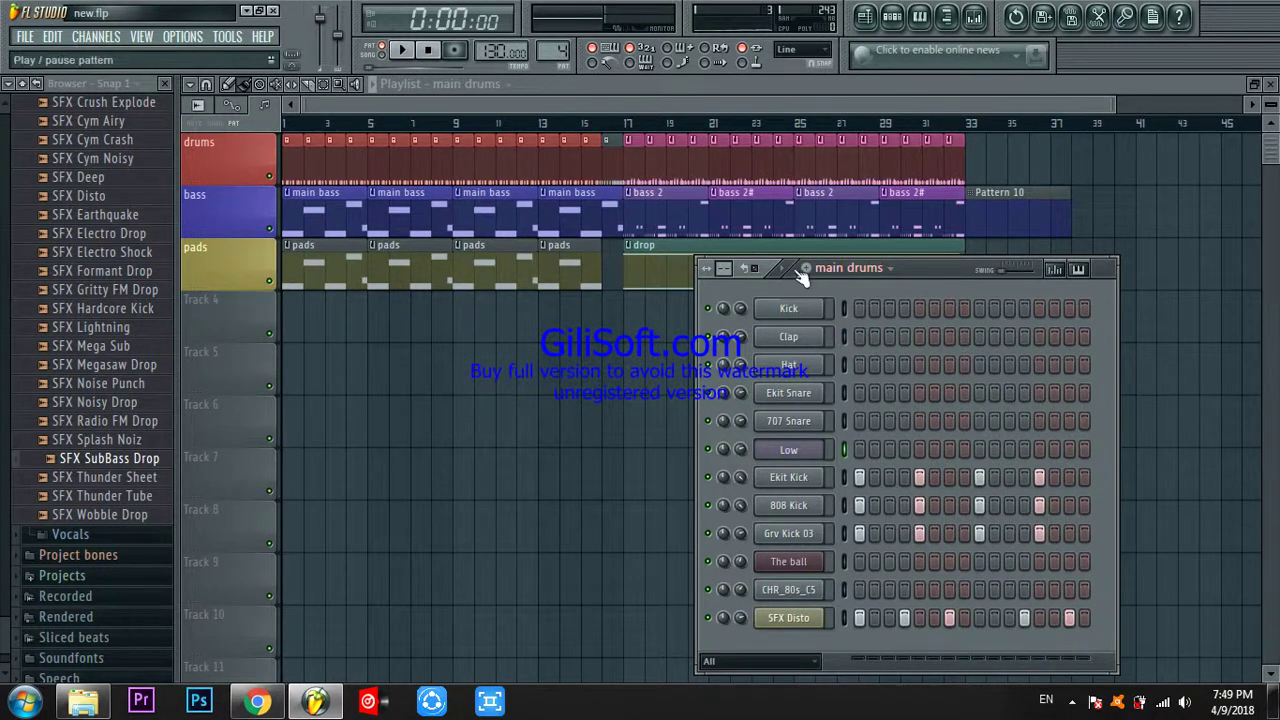
{"action": "key", "text": "space"}
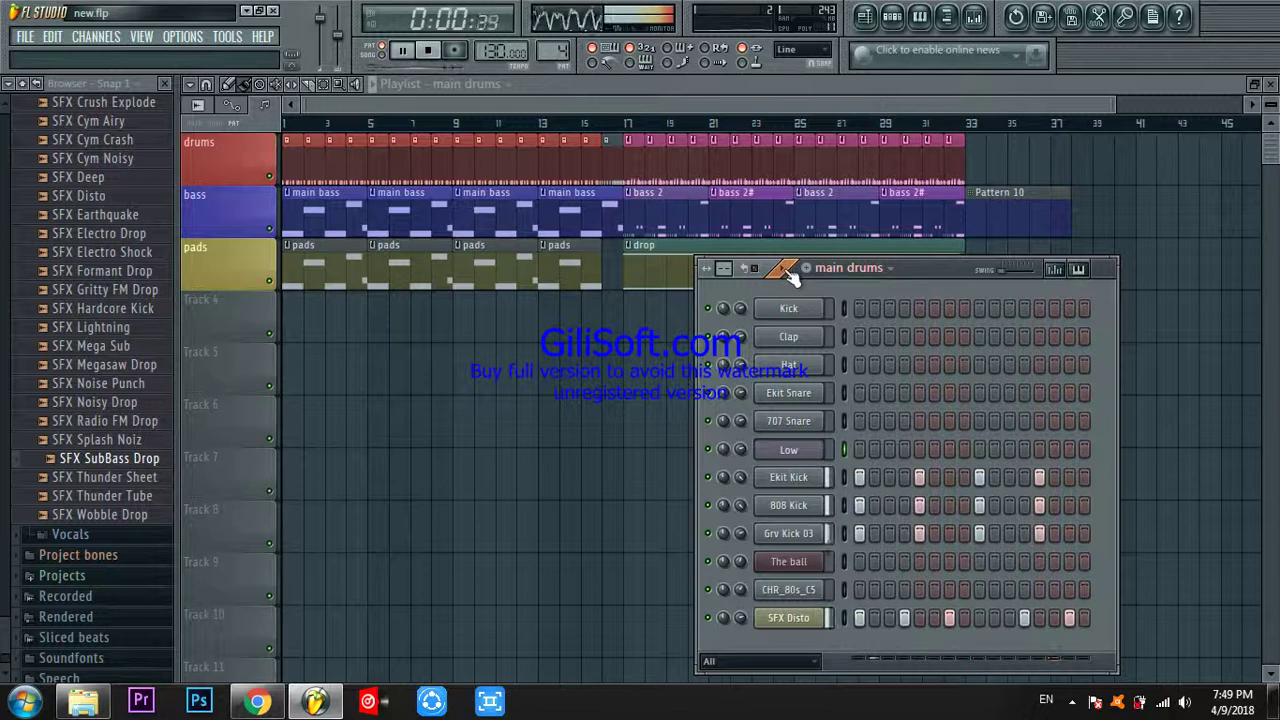
{"action": "key", "text": "space"}
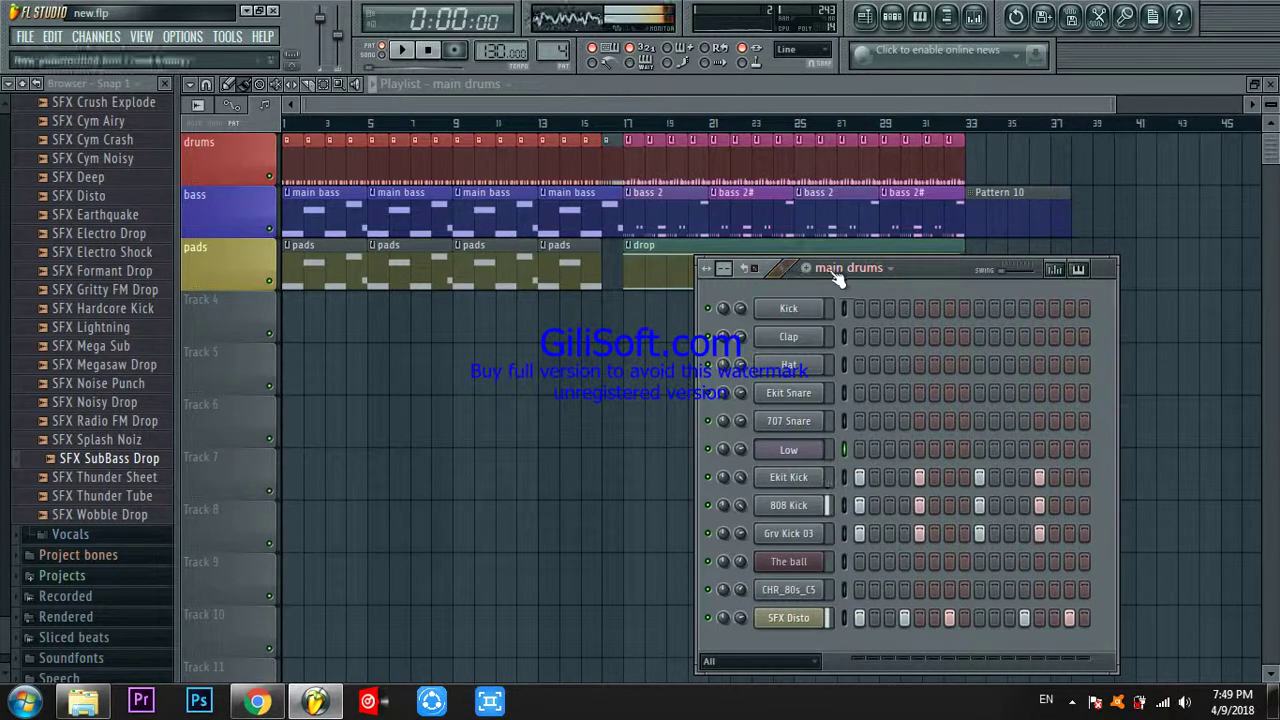
Switch to the pads pattern, listen to it and stop playback
{"action": "left_click", "coordinate": [834, 270]}
{"action": "left_click", "coordinate": [842, 318]}
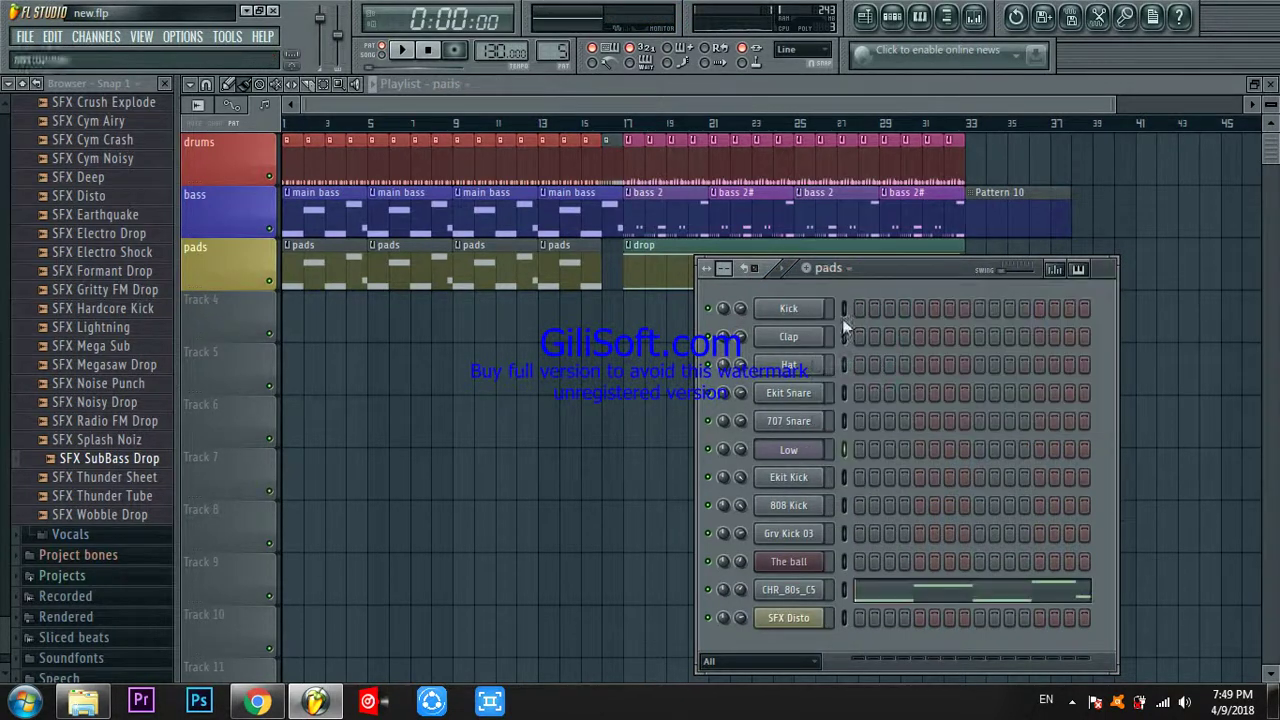
{"action": "key", "text": "space"}
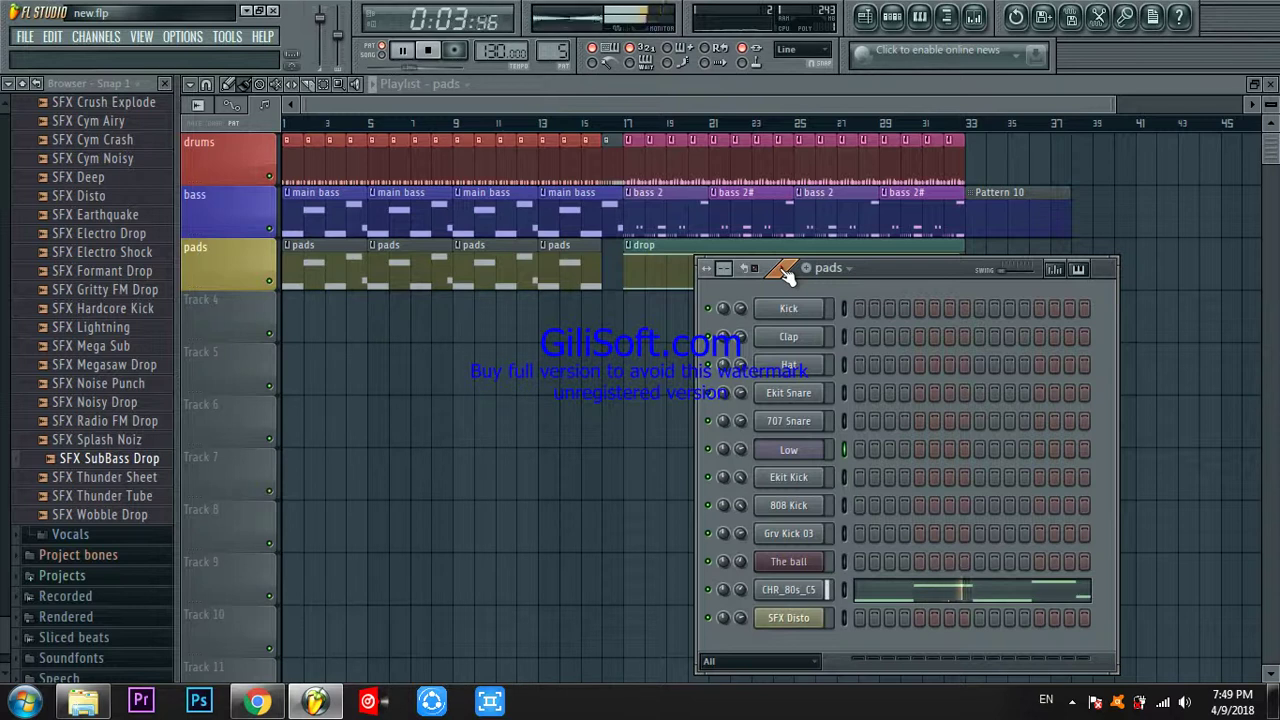
{"action": "key", "text": "space"}
Switch to Pattern 6, listen to its melody on the The ball channel and halt playback
{"action": "left_click", "coordinate": [849, 269]}
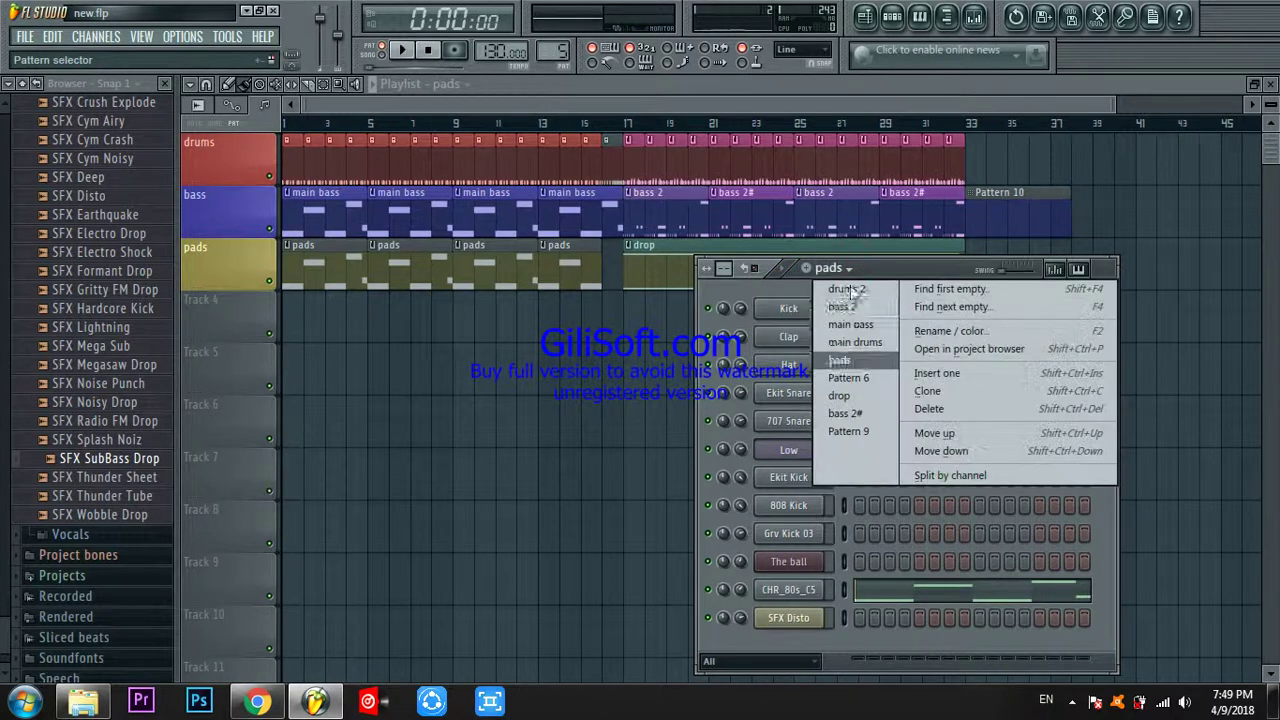
{"action": "left_click", "coordinate": [846, 394]}
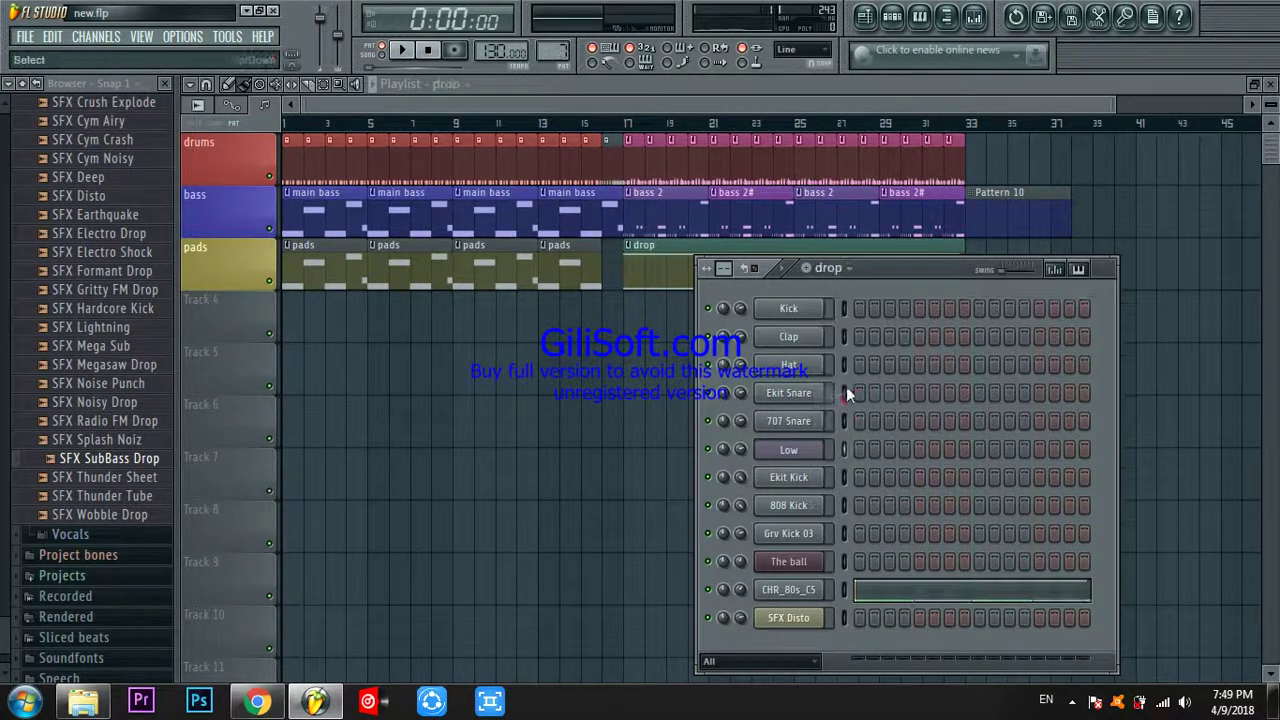
{"action": "left_click", "coordinate": [845, 269]}
{"action": "left_click", "coordinate": [848, 377]}
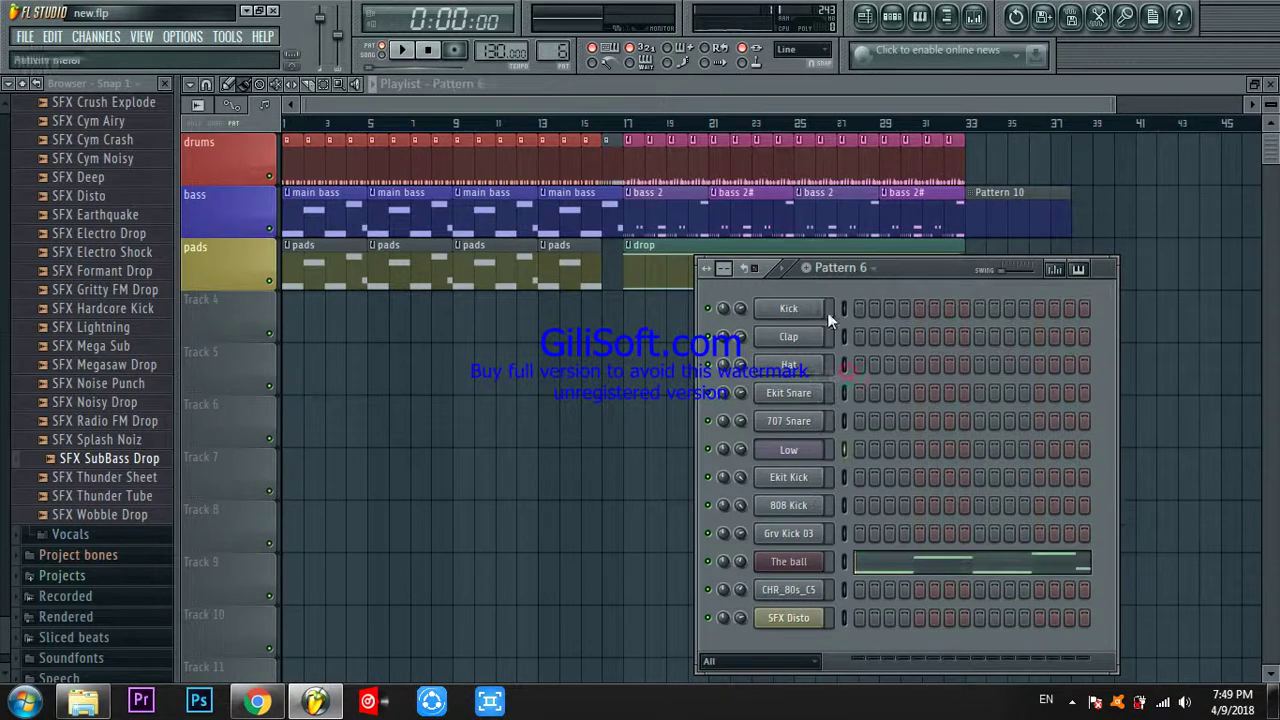
{"action": "key", "text": "space"}
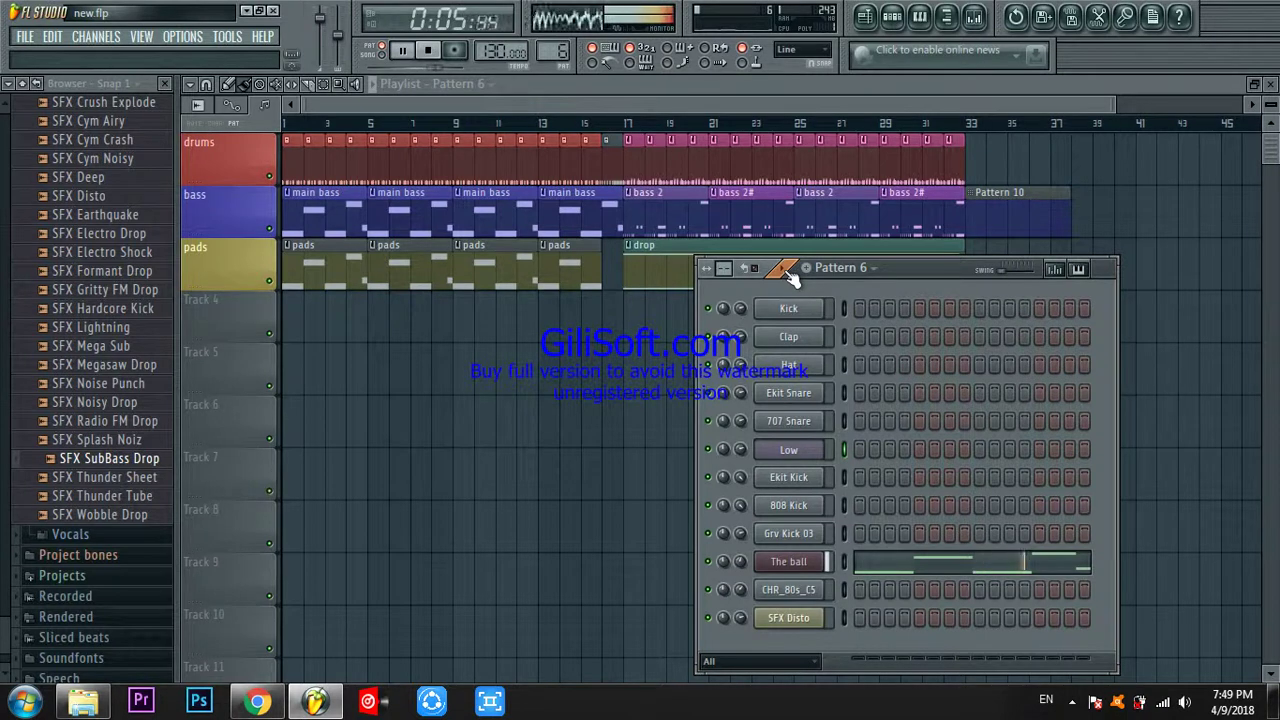
{"action": "key", "text": "space"}
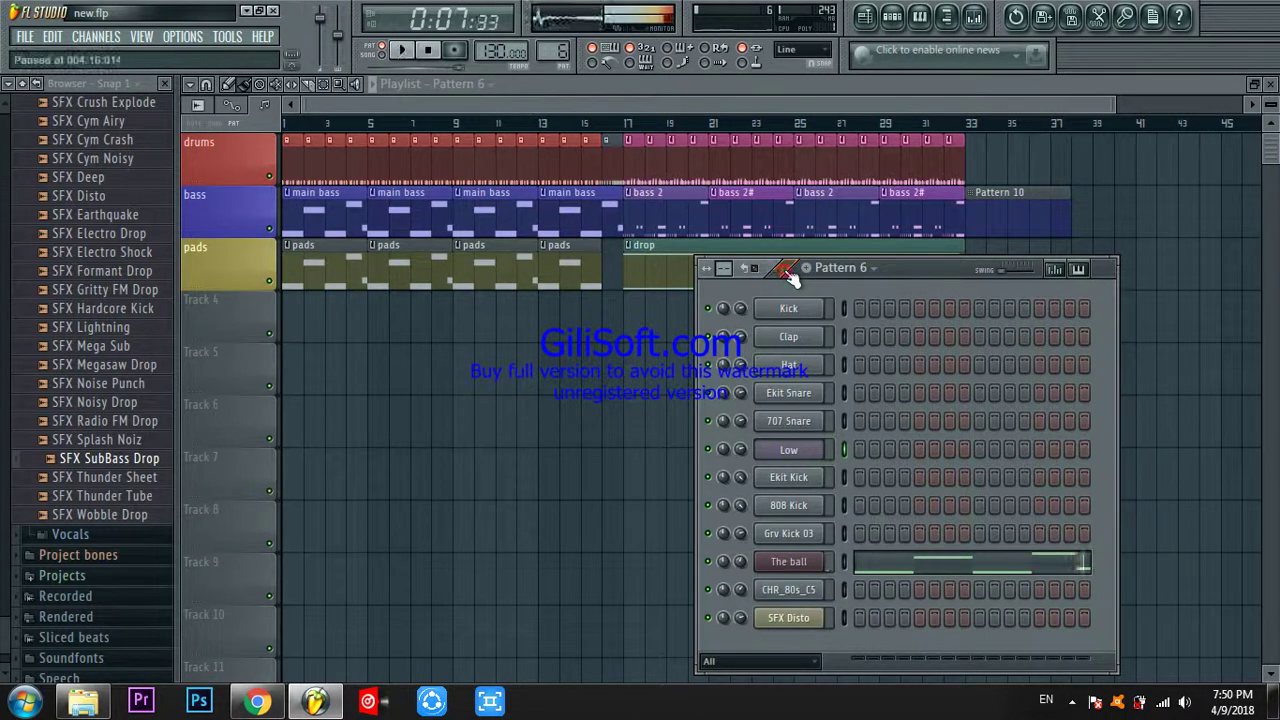
Switch to the drop pattern, play its long CHR_80s_C5 part and stop playback
{"action": "left_click", "coordinate": [874, 267]}
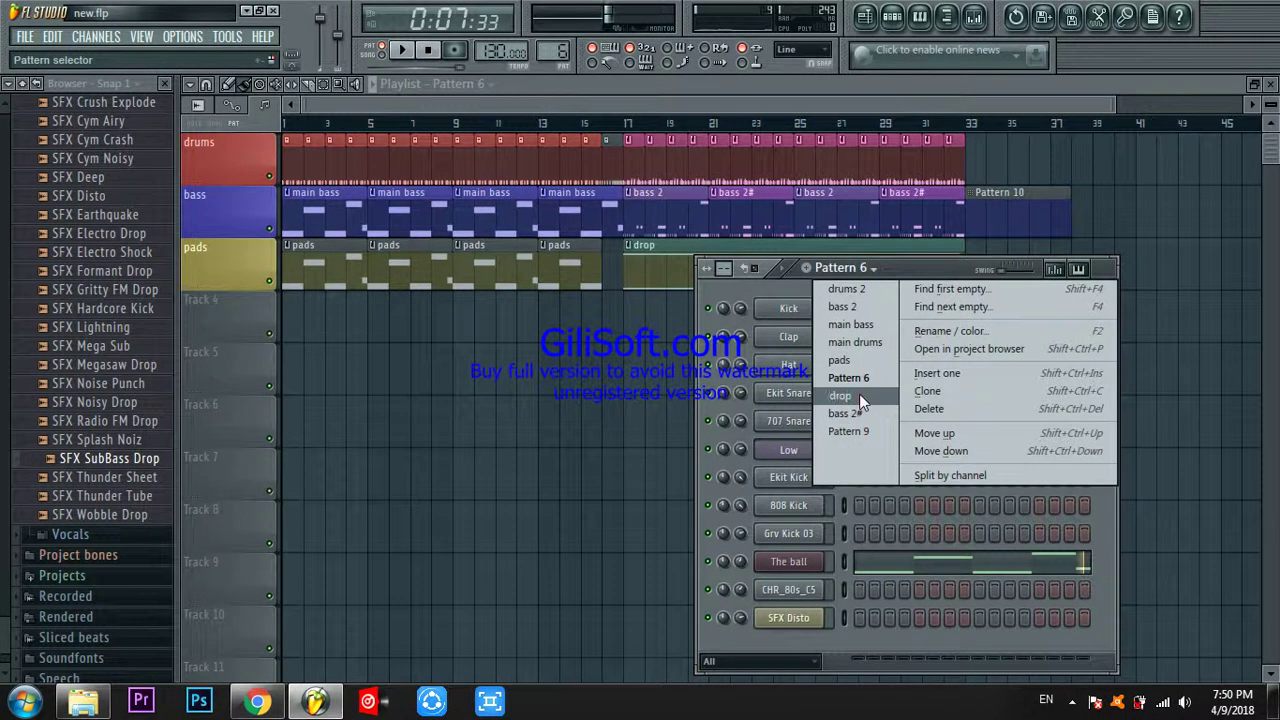
{"action": "left_click", "coordinate": [859, 394]}
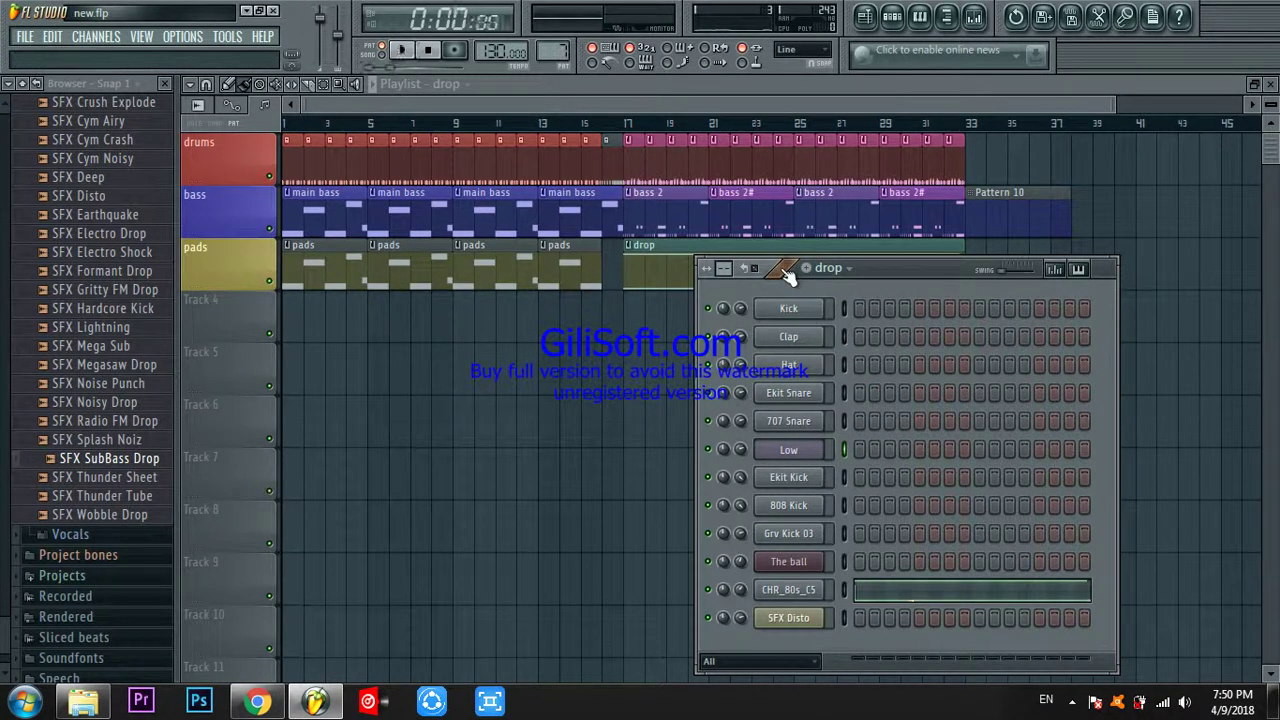
{"action": "key", "text": "space"}
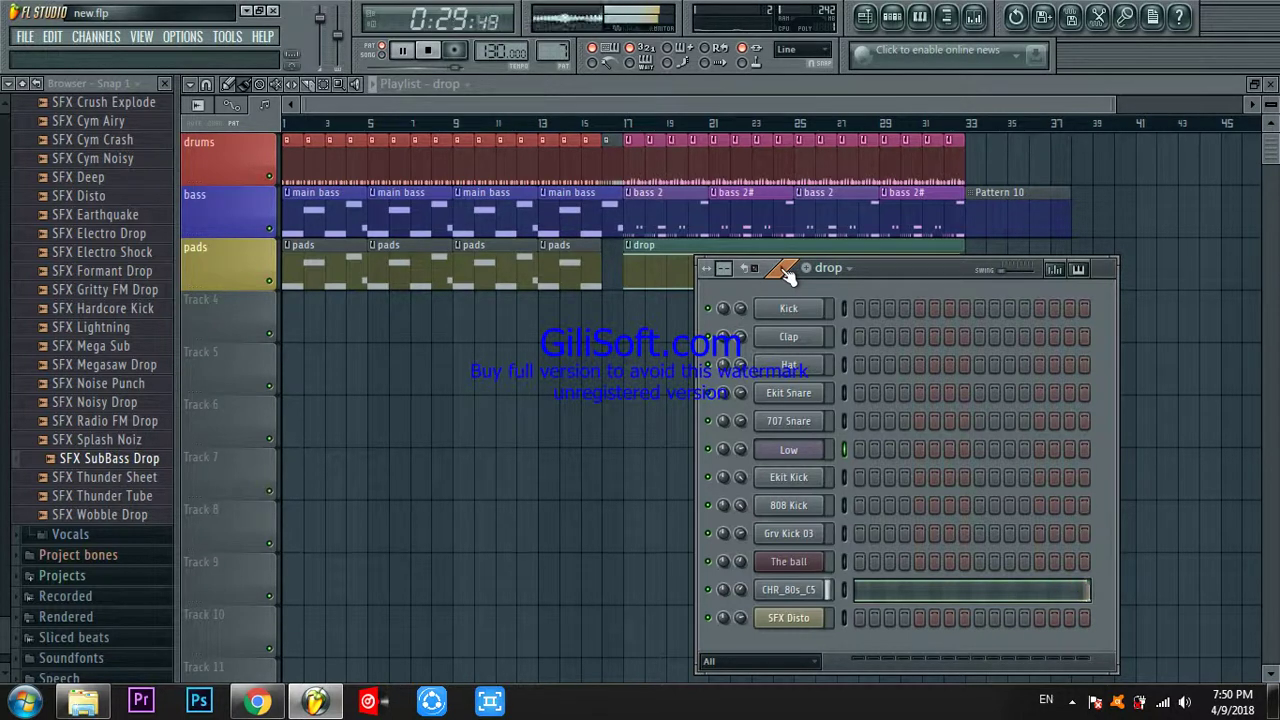
{"action": "key", "text": "space"}
Switch to the bass 2# pattern and play it
{"action": "left_click", "coordinate": [846, 268]}
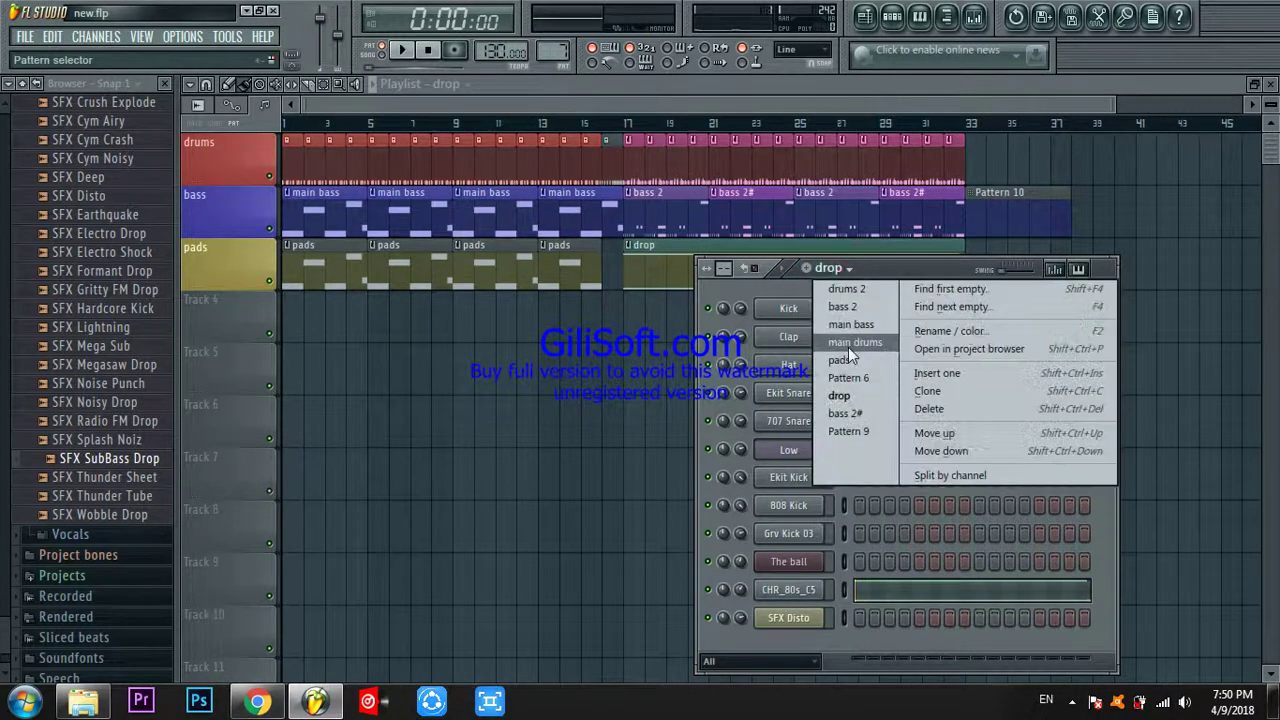
{"action": "left_click", "coordinate": [853, 416]}
{"action": "key", "text": "space"}
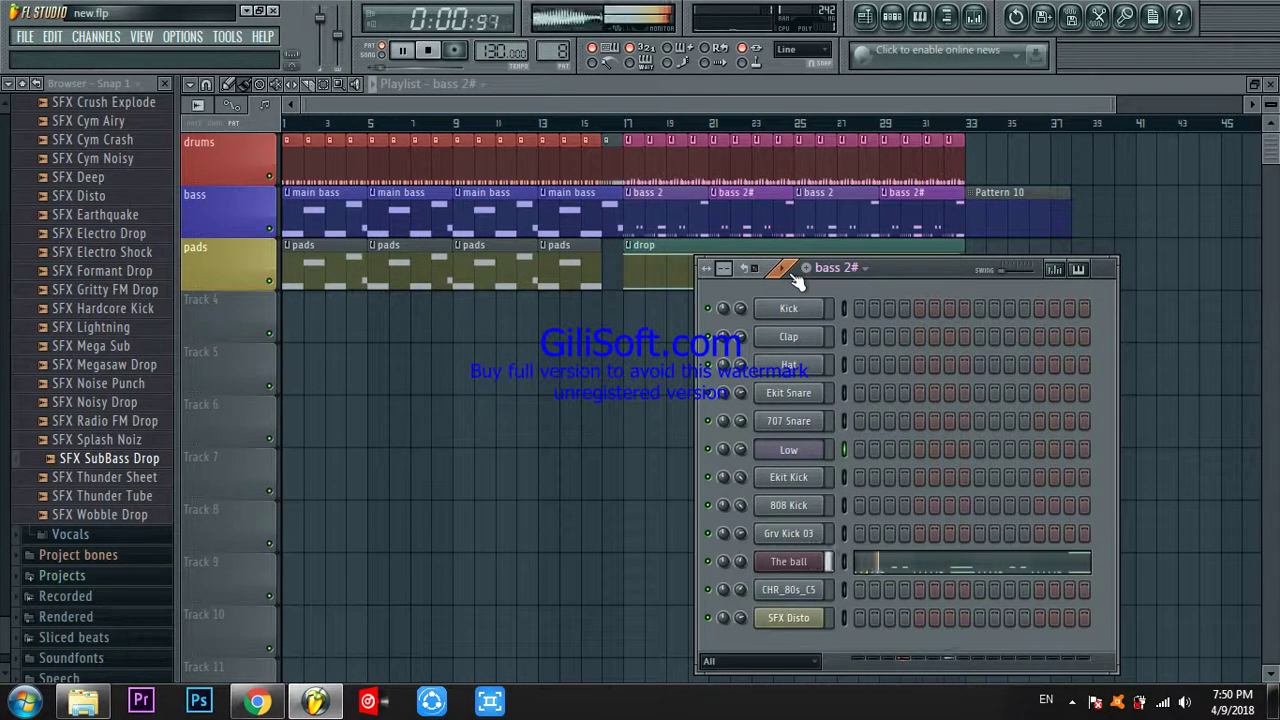
Switch to Pattern 9 and listen to its SFX Disto step sequence
{"action": "left_click", "coordinate": [866, 268]}
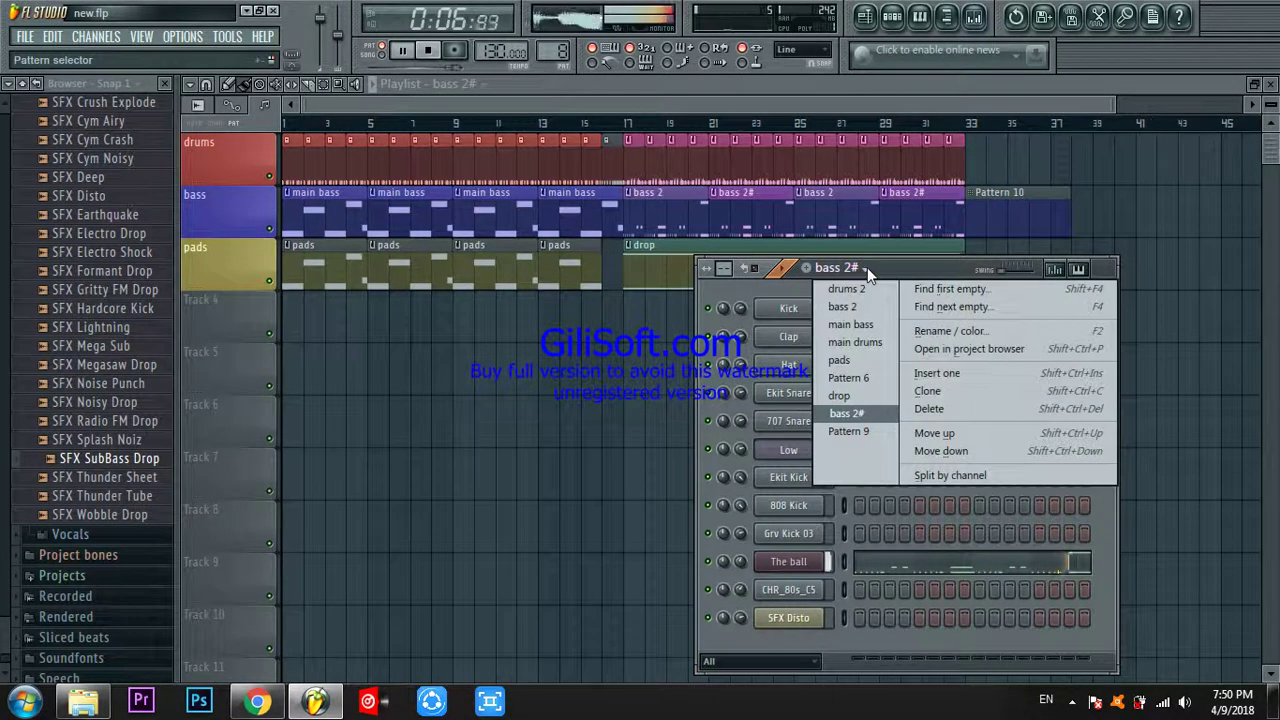
{"action": "left_click", "coordinate": [861, 430]}
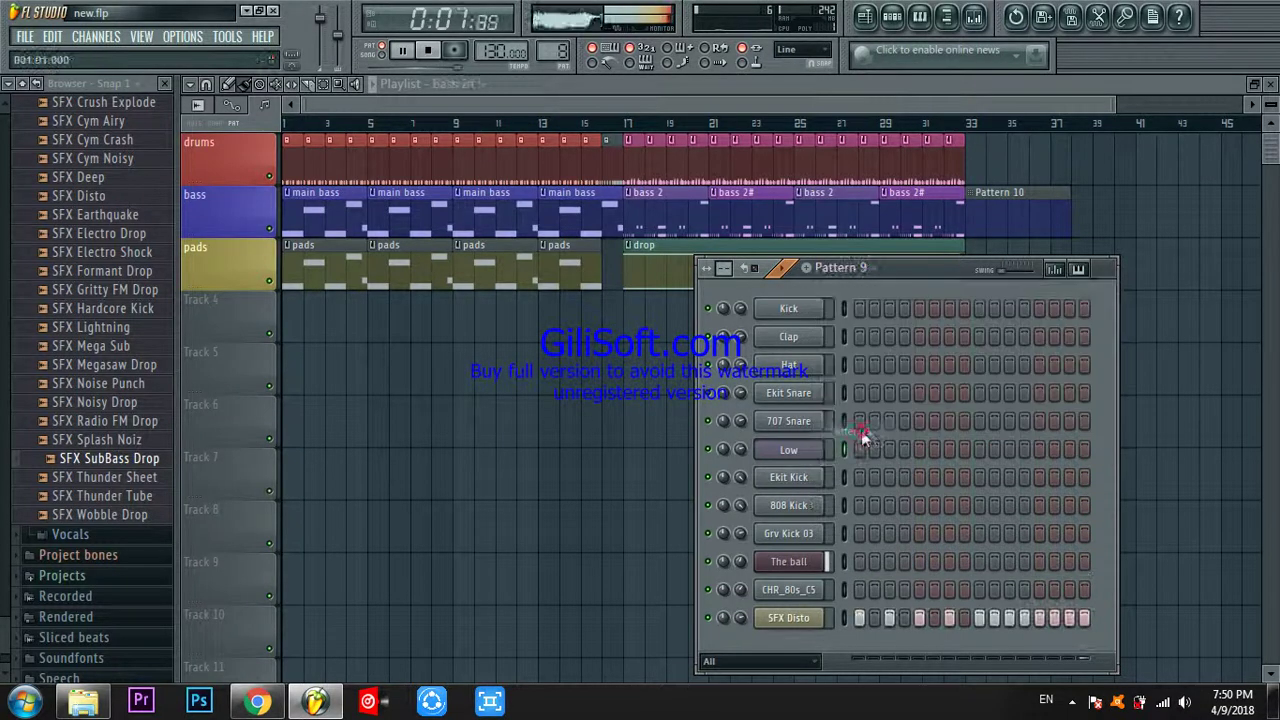
{"action": "left_click", "coordinate": [787, 271]}
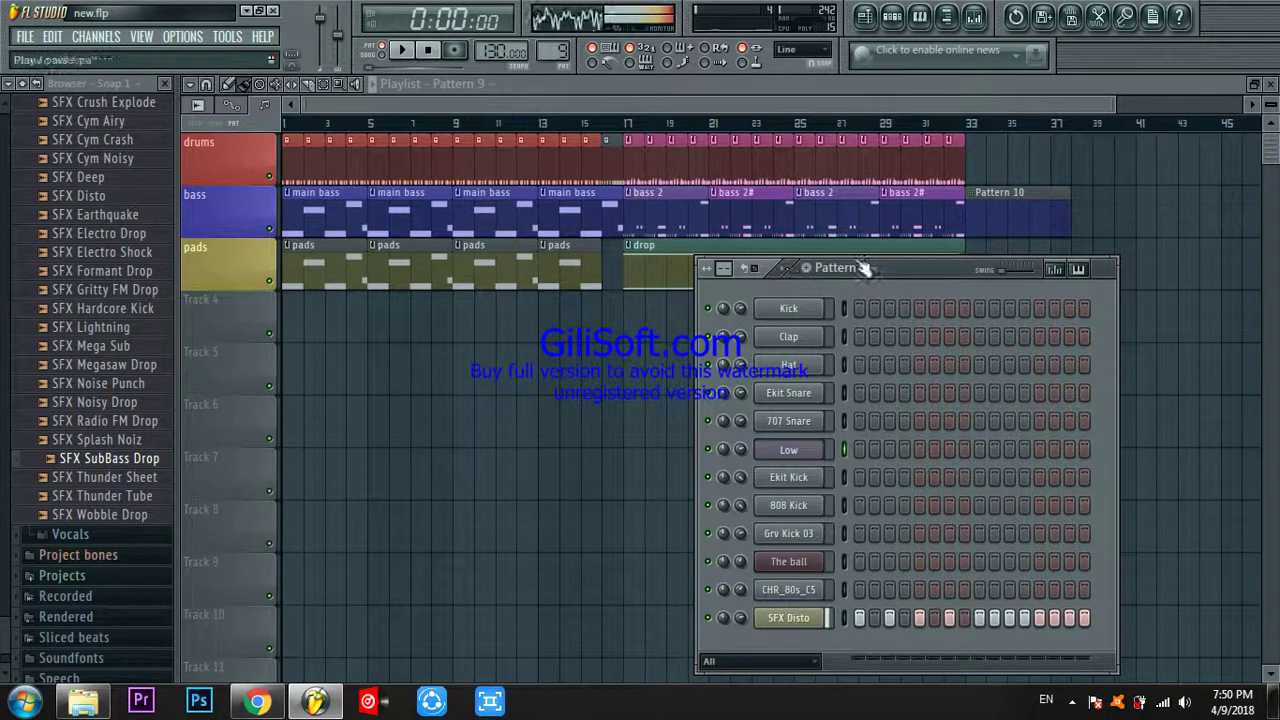
Hide the channel rack, play the whole playlist arrangement in song mode and stop it at the end
{"action": "left_click", "coordinate": [889, 19]}
{"action": "left_click", "coordinate": [376, 83]}
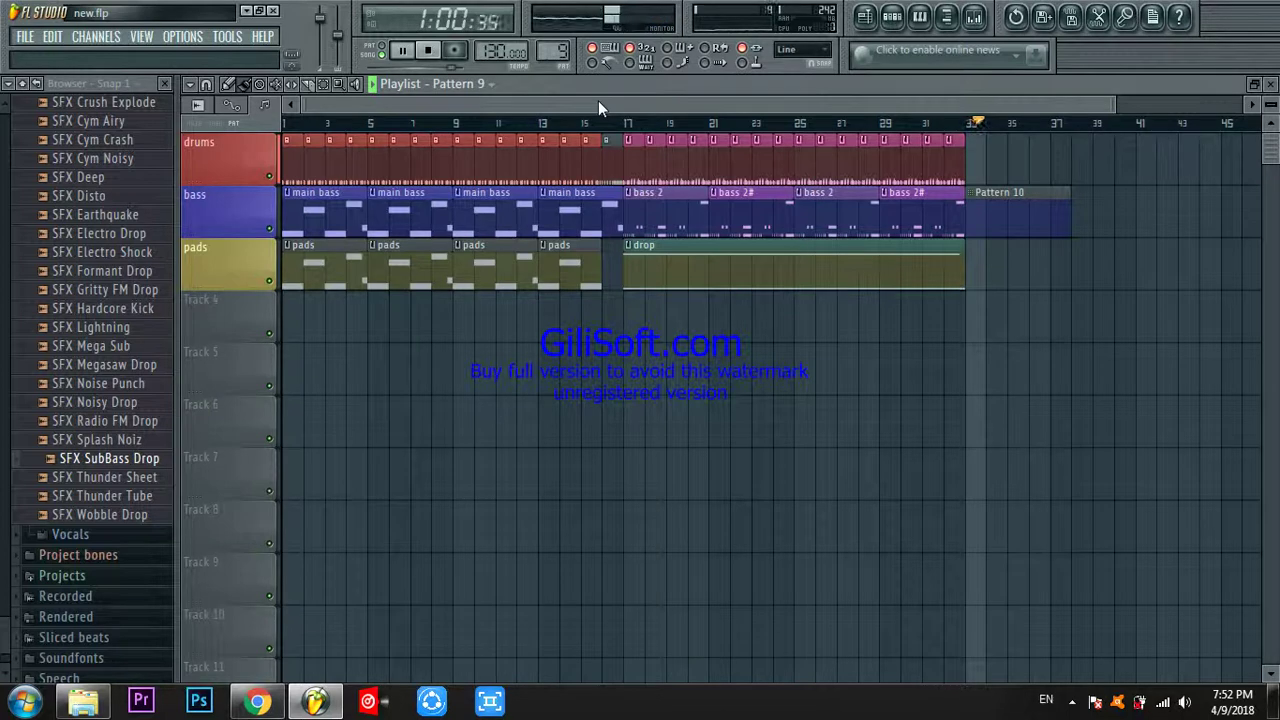
{"action": "key", "text": "space"}
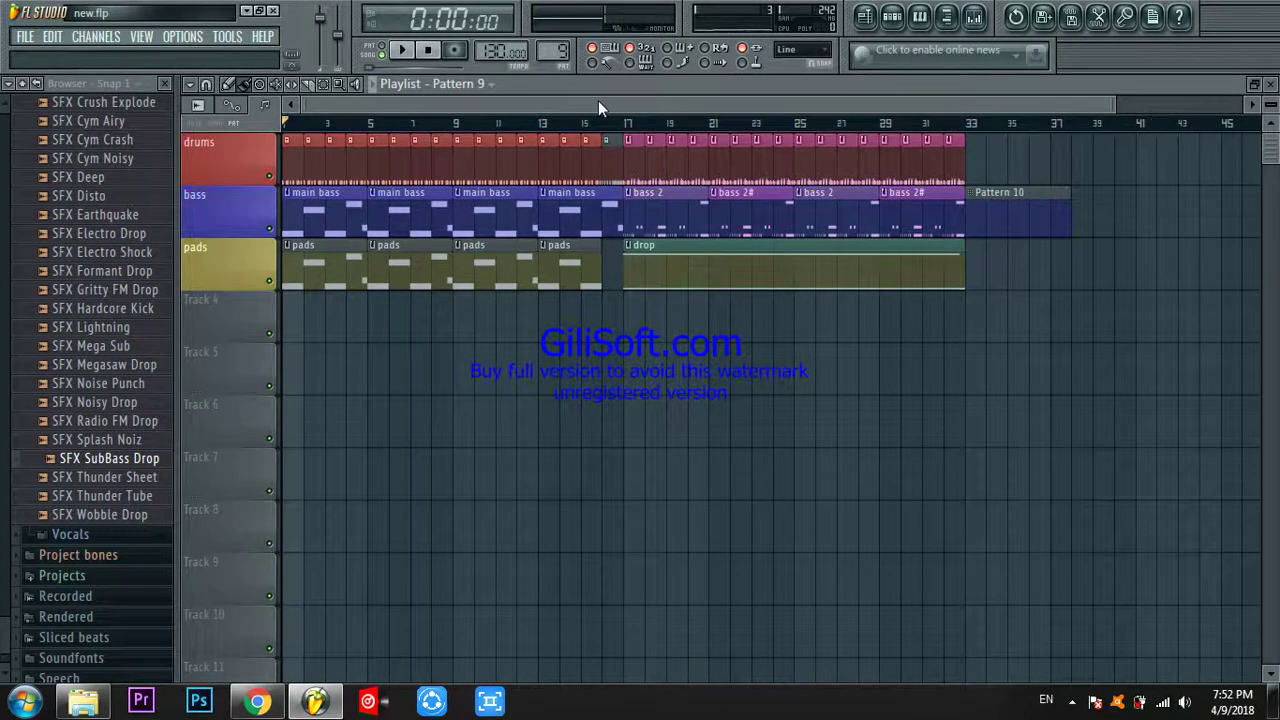